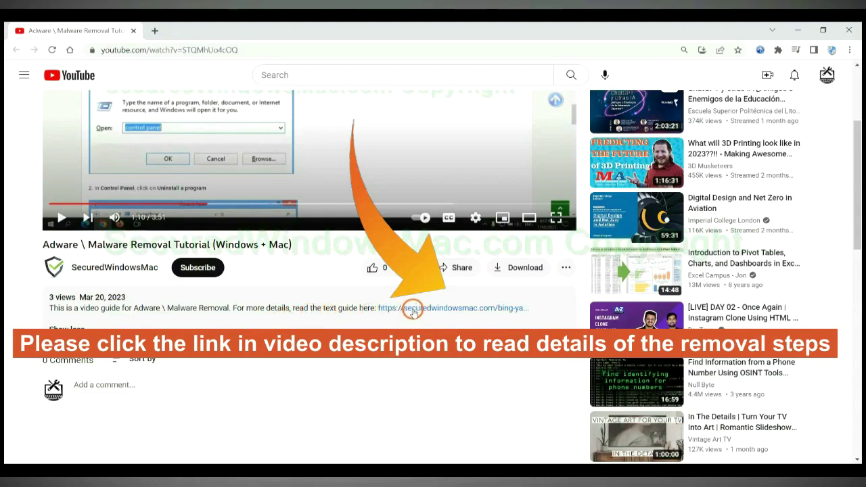
Open the removal guide linked in the description and scroll down through the article.
click(413, 310)
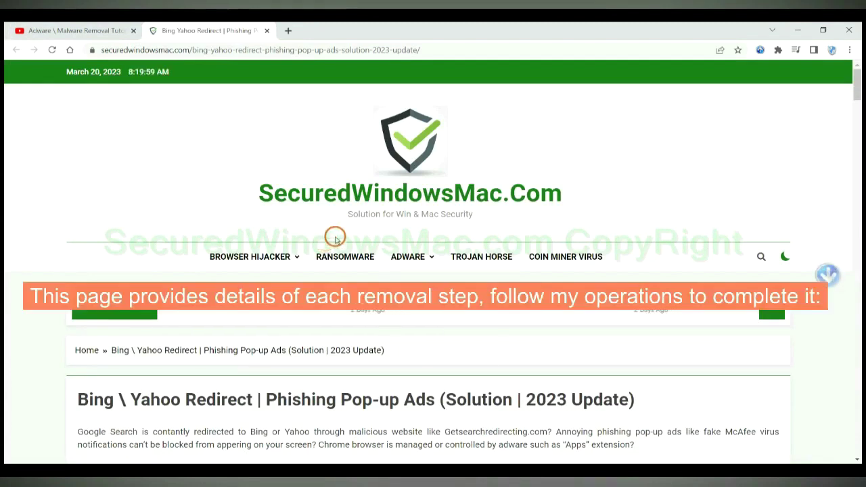
scroll(609, 206, down, 3)
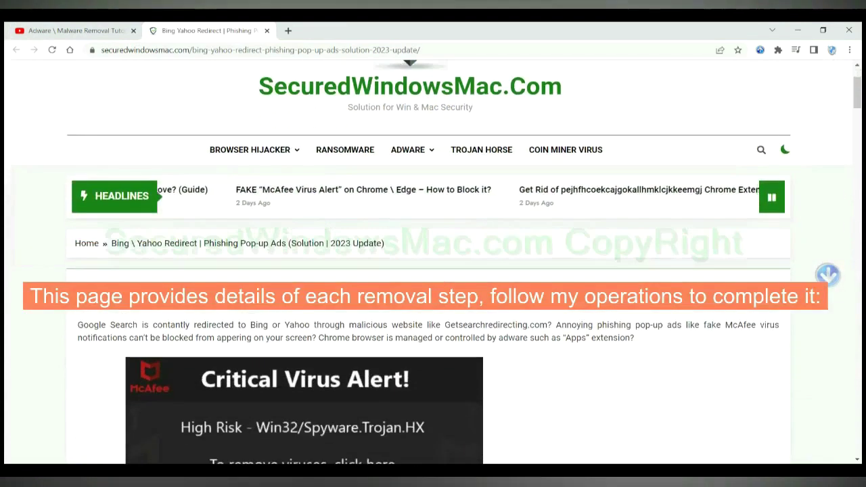
scroll(608, 206, down, 5)
scroll(608, 206, down, 5)
scroll(433, 270, down, 4)
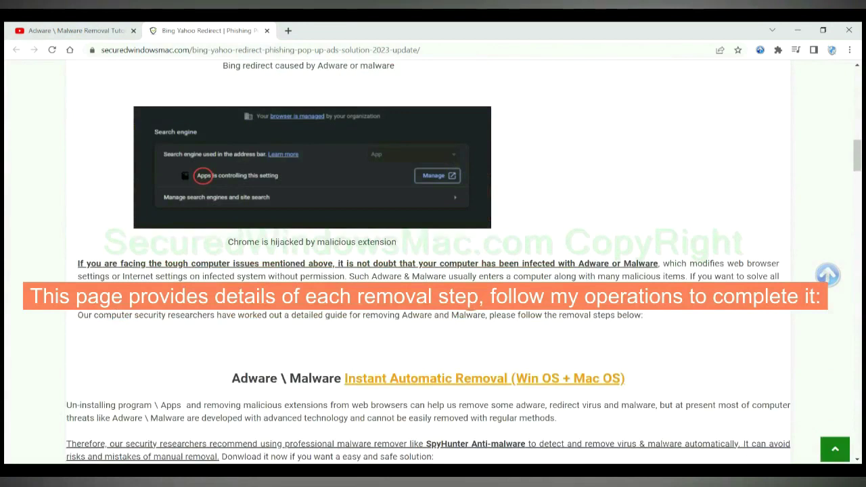
scroll(470, 297, down, 1)
scroll(469, 294, down, 2)
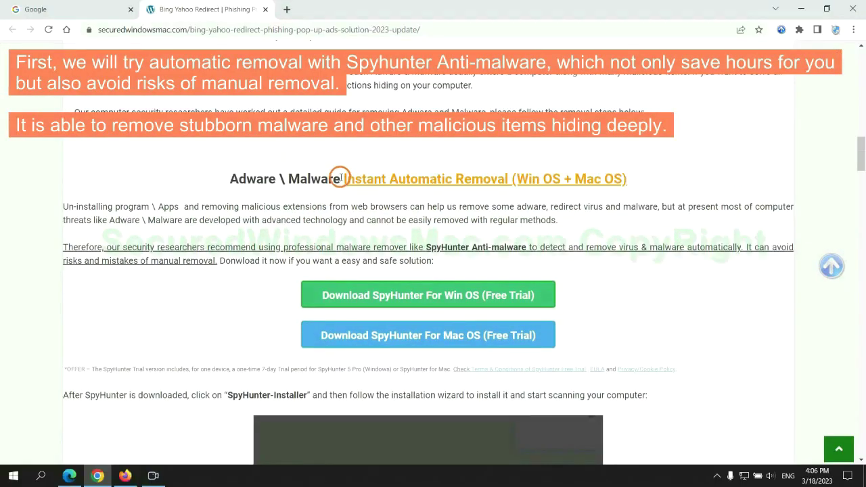
Highlight the Instant Automatic Removal heading and scroll to the Download SpyHunter For Win OS button.
drag(342, 178, 509, 178)
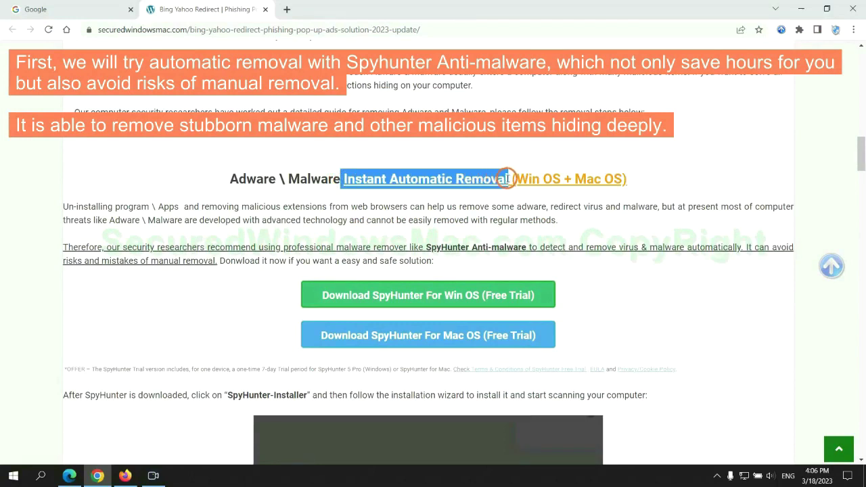
click(433, 149)
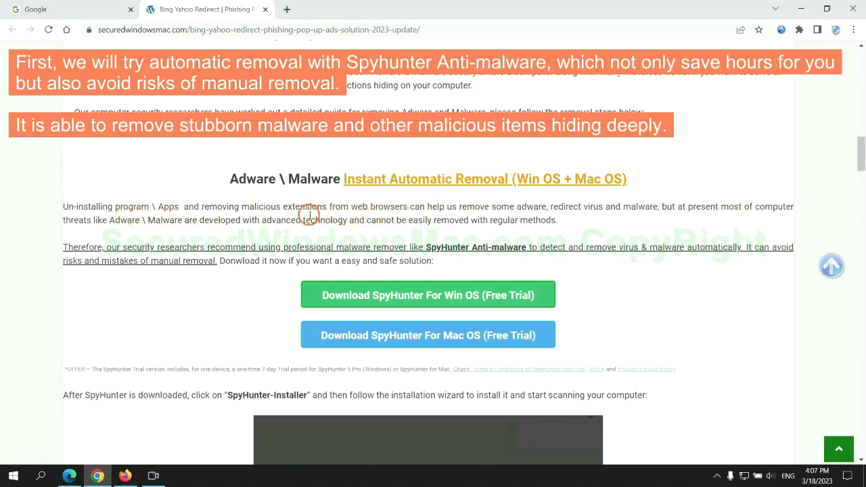
scroll(429, 245, down, 1)
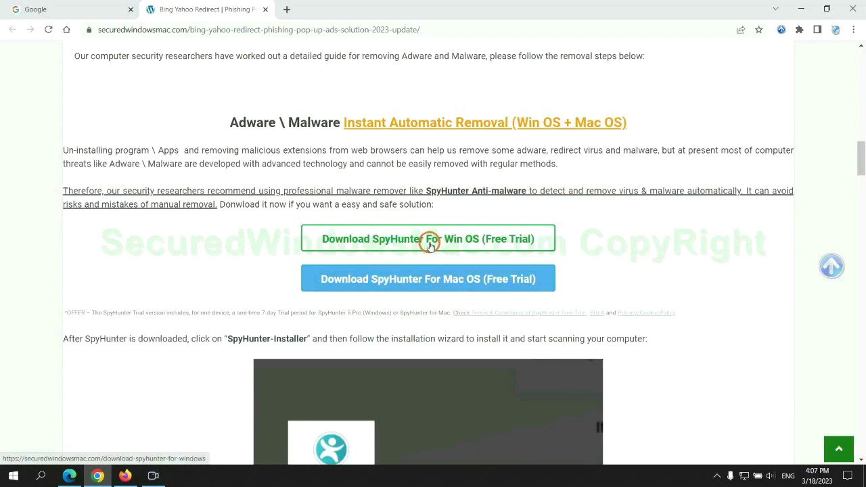
scroll(437, 273, down, 1)
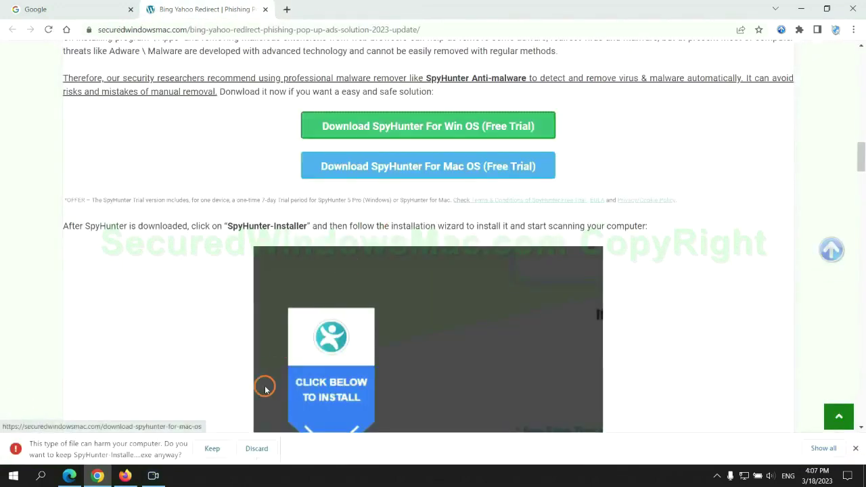
Keep the flagged SpyHunter-Installer.exe download and run it from the download bar.
click(211, 448)
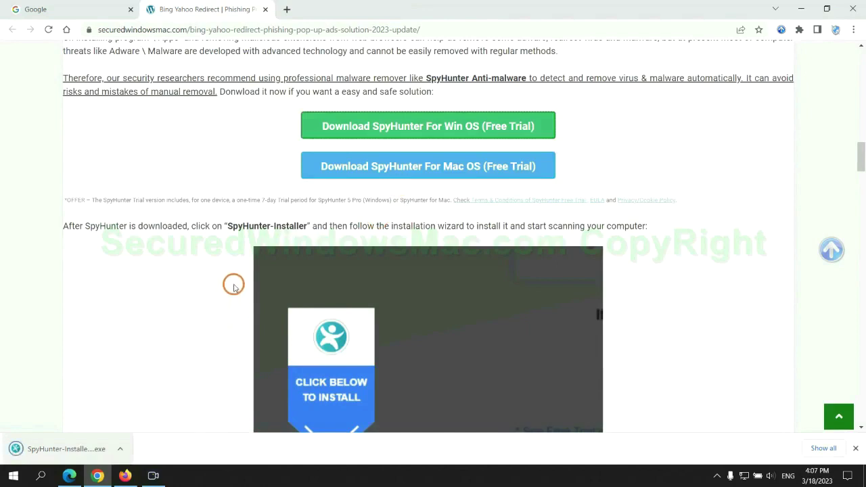
click(83, 449)
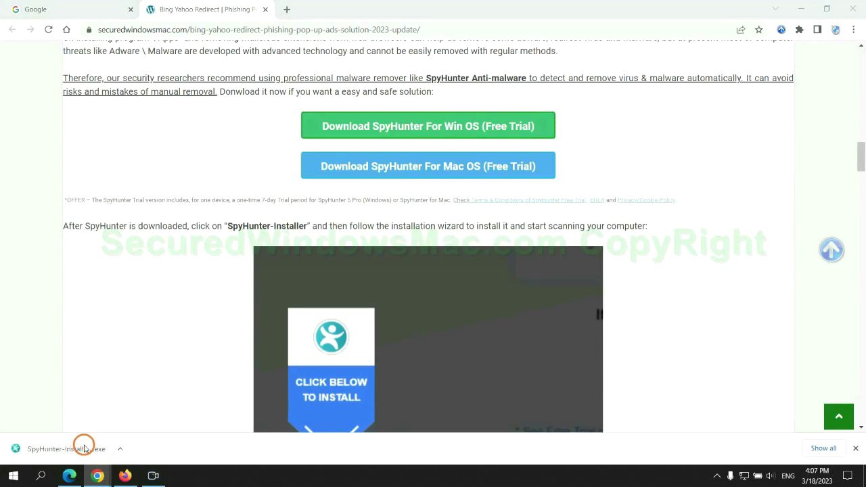
scroll(421, 196, down, 2)
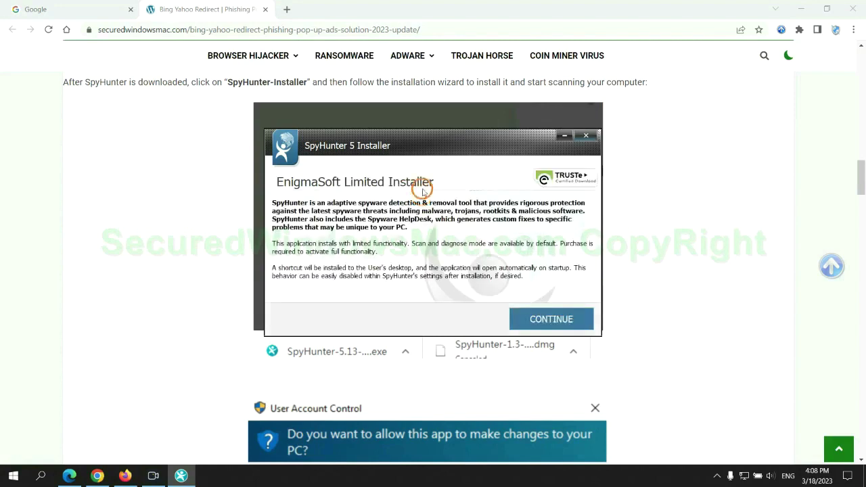
Install SpyHunter 5 accepting the EULA, pass the scan results, and choose FREE Trial (7-Days).
click(570, 318)
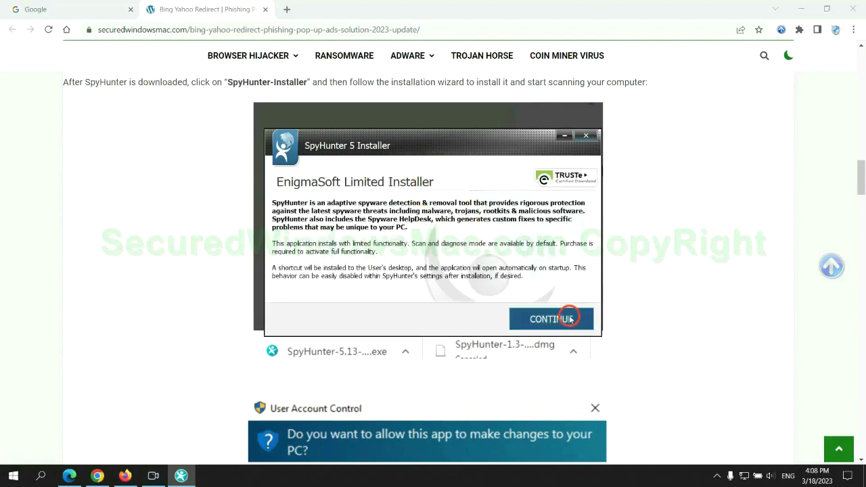
click(438, 291)
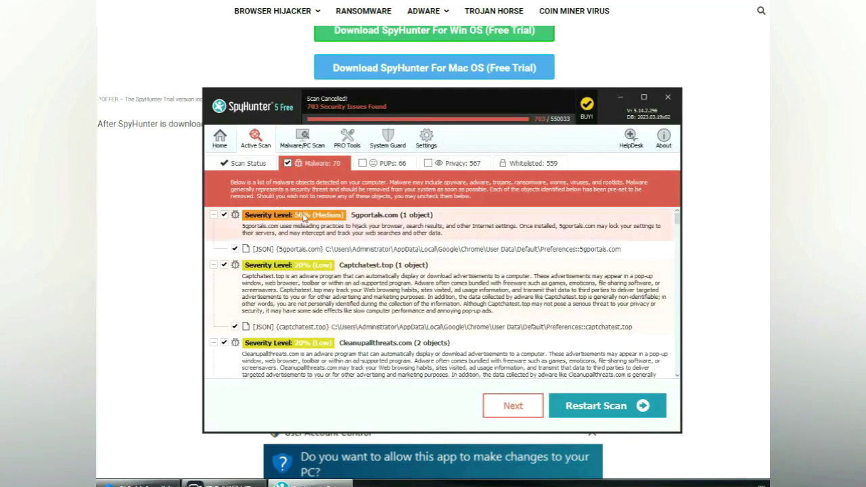
click(529, 409)
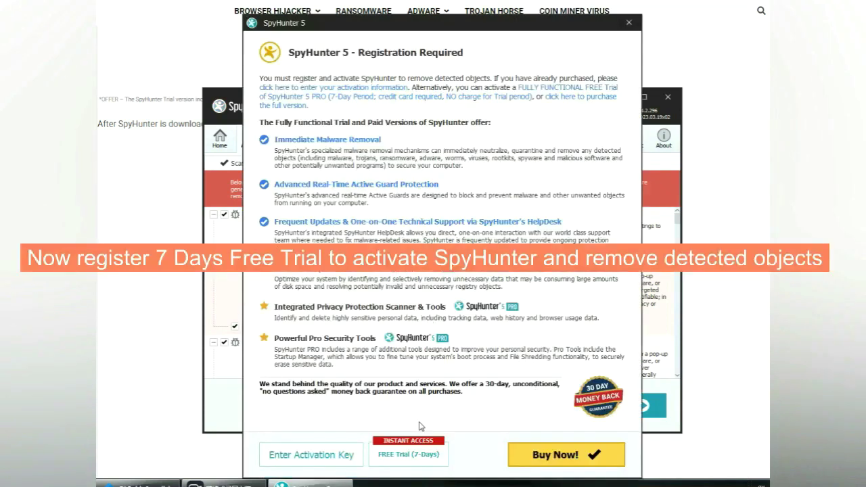
click(411, 456)
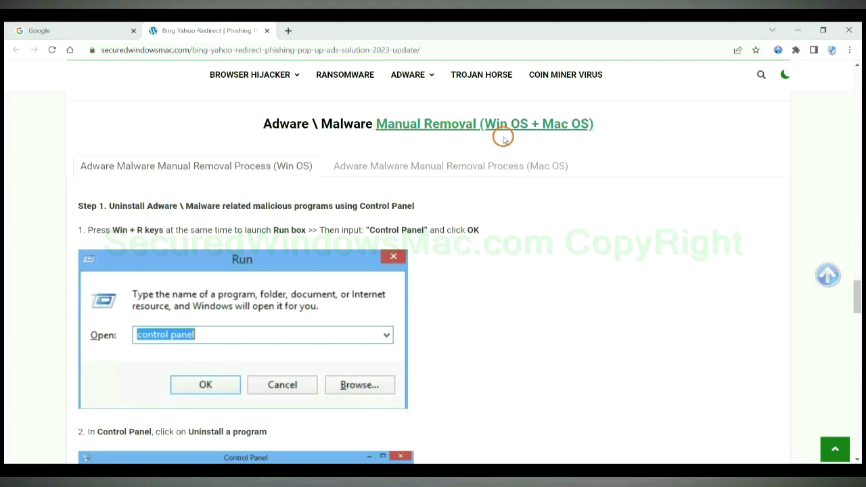
Toggle the Manual Removal section between Mac OS and Win OS and reach Step 1's uninstall instructions.
drag(484, 126, 517, 125)
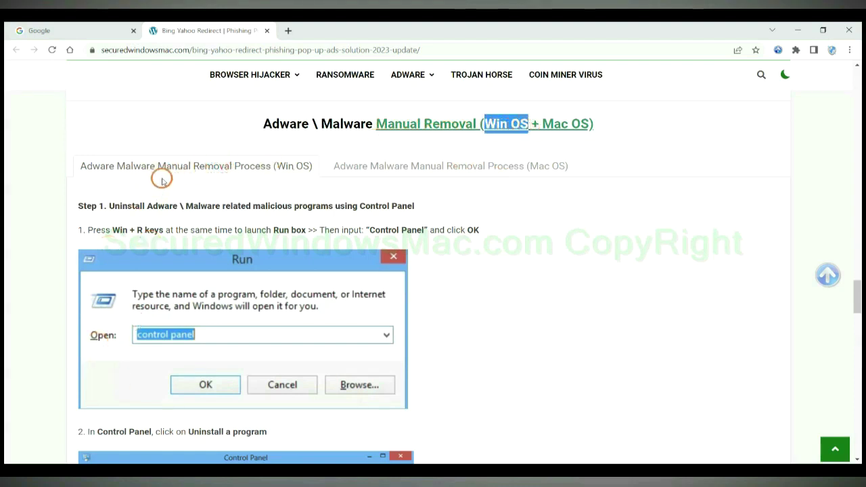
drag(540, 123, 588, 123)
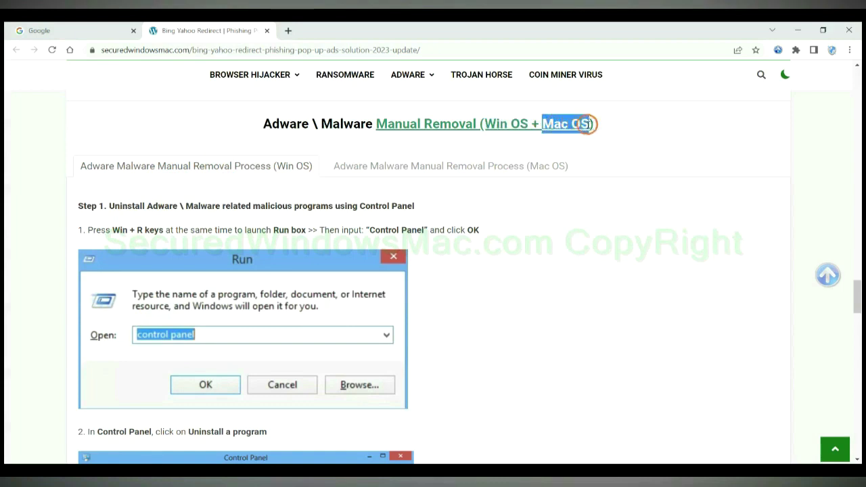
click(444, 164)
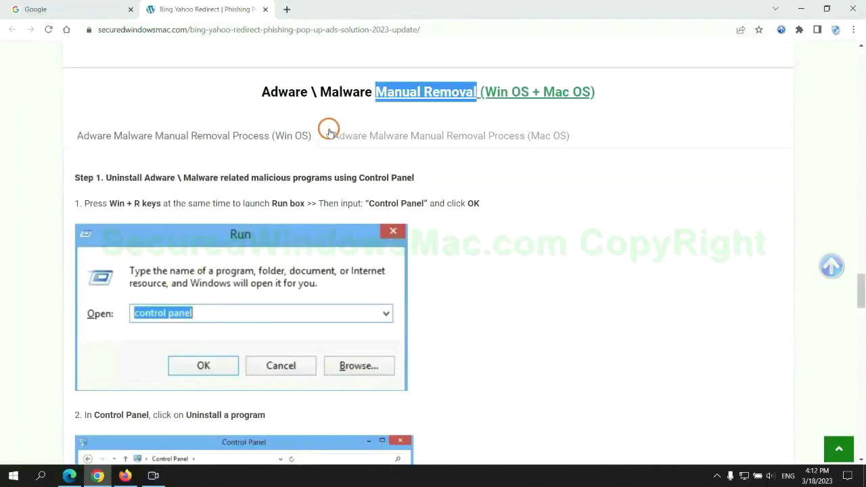
scroll(323, 236, up, 1)
scroll(323, 237, up, 2)
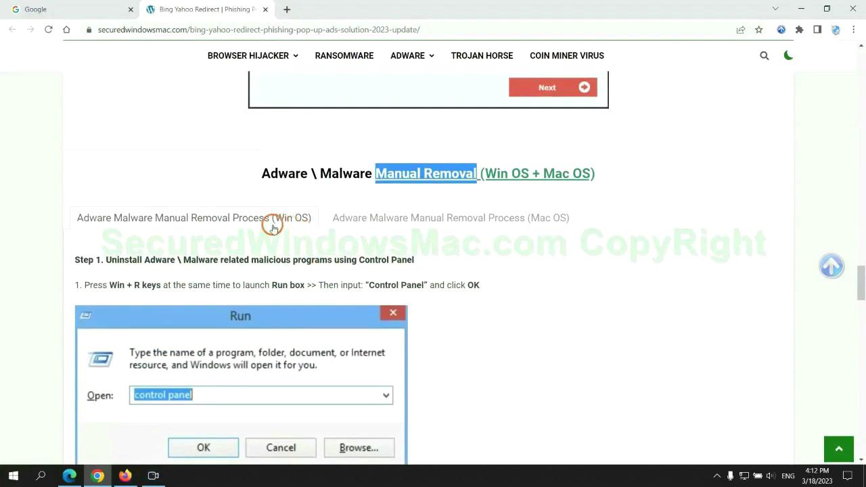
scroll(264, 217, down, 2)
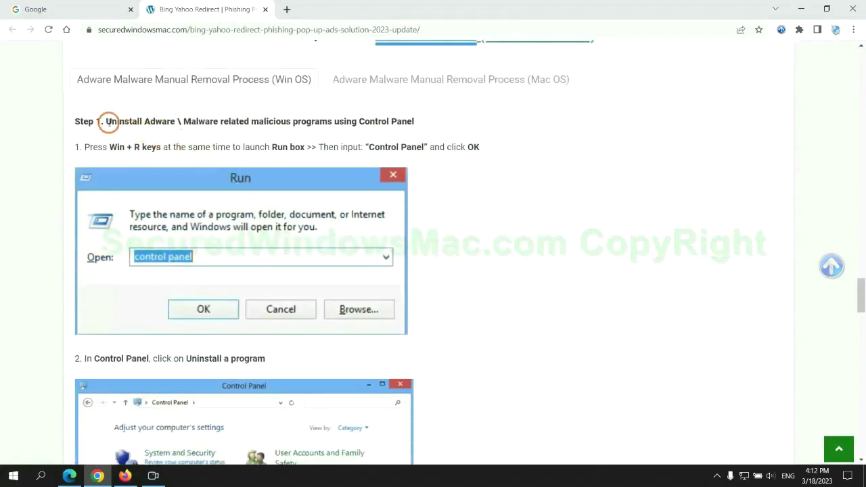
drag(106, 123, 332, 125)
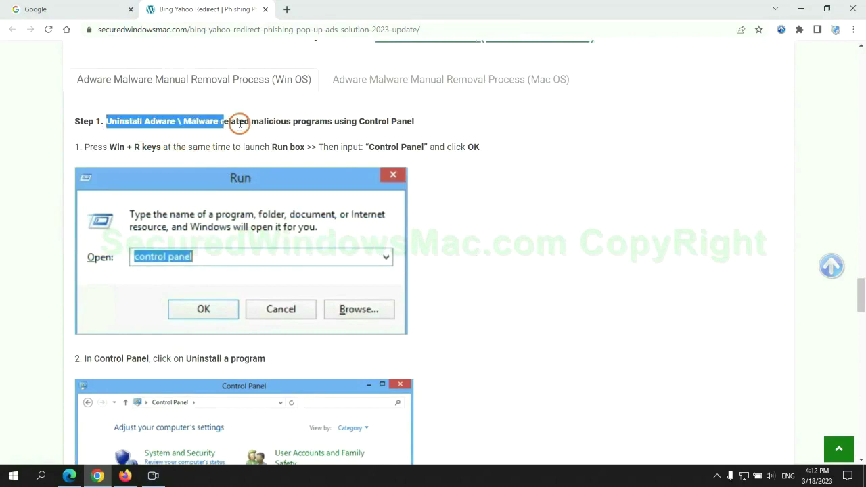
click(575, 177)
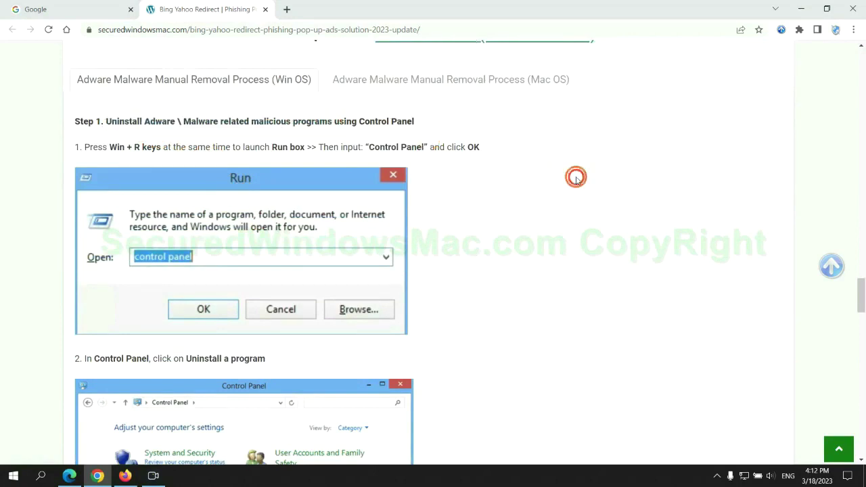
scroll(539, 179, down, 2)
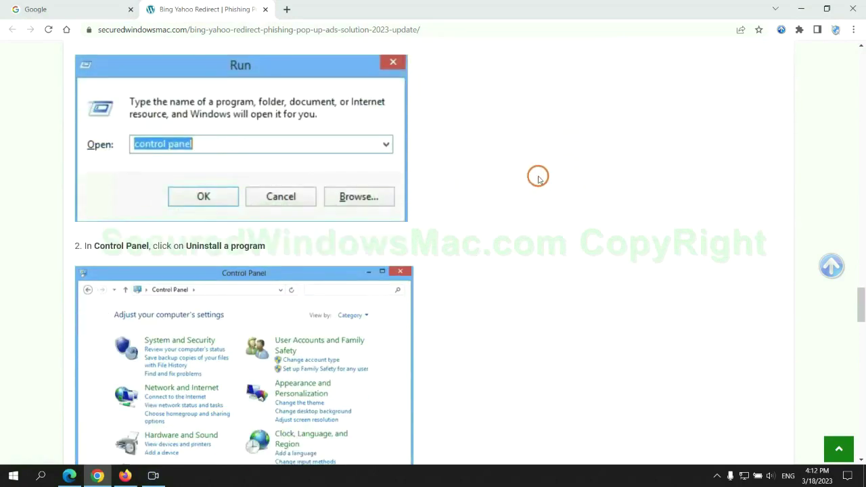
Launch Control Panel via Win+R, inspect Lantern in the installed programs list, then close it.
key(super+r)
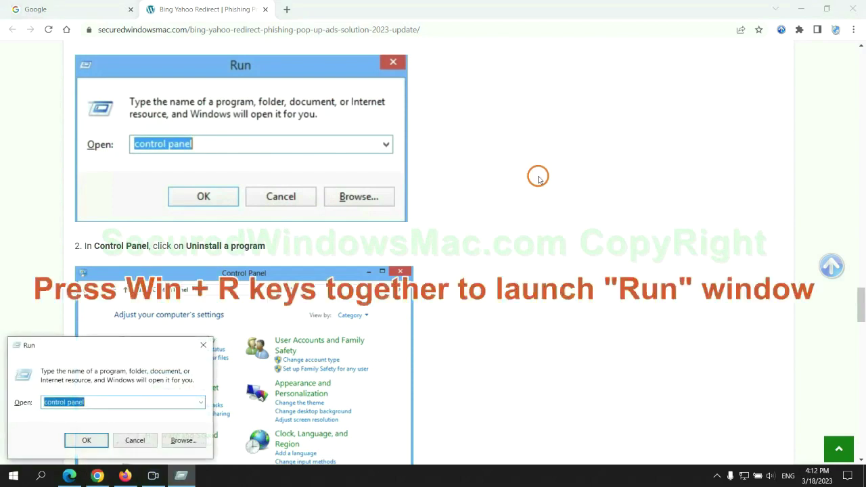
text(control)
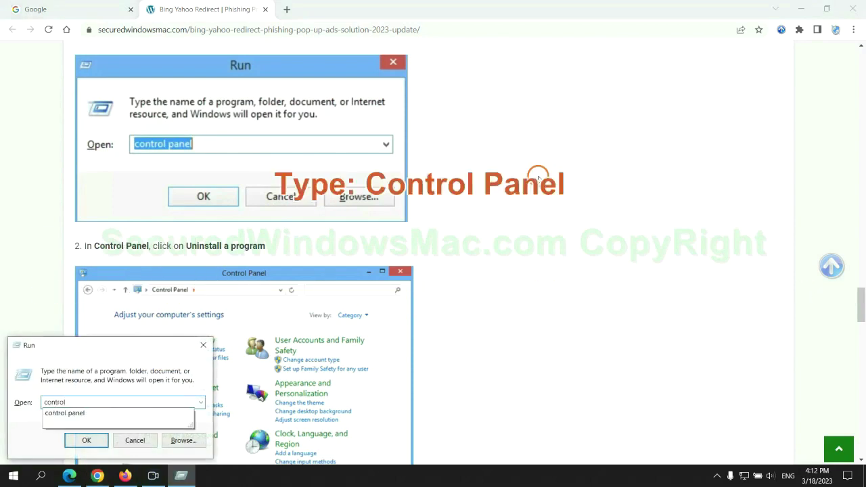
text(el)
key(Return)
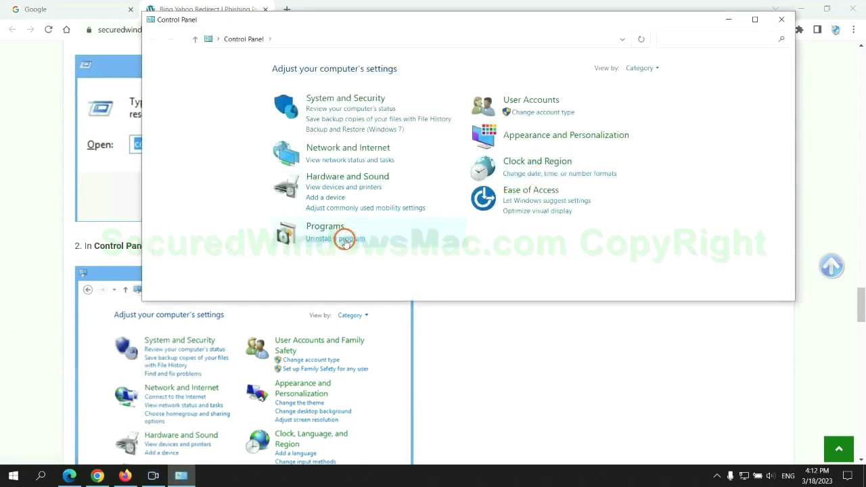
click(342, 240)
click(283, 160)
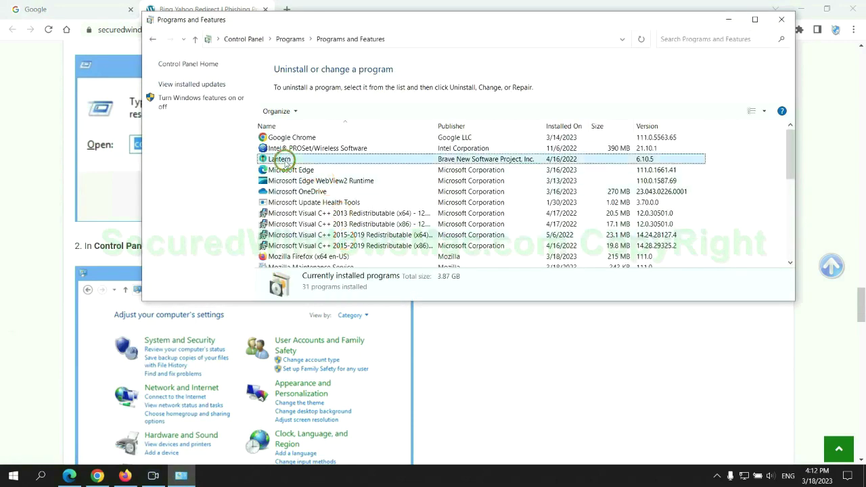
click(781, 19)
Scroll the guide to Step 2's malicious extension instructions and bring Microsoft Edge forward.
scroll(255, 284, down, 3)
scroll(240, 274, down, 3)
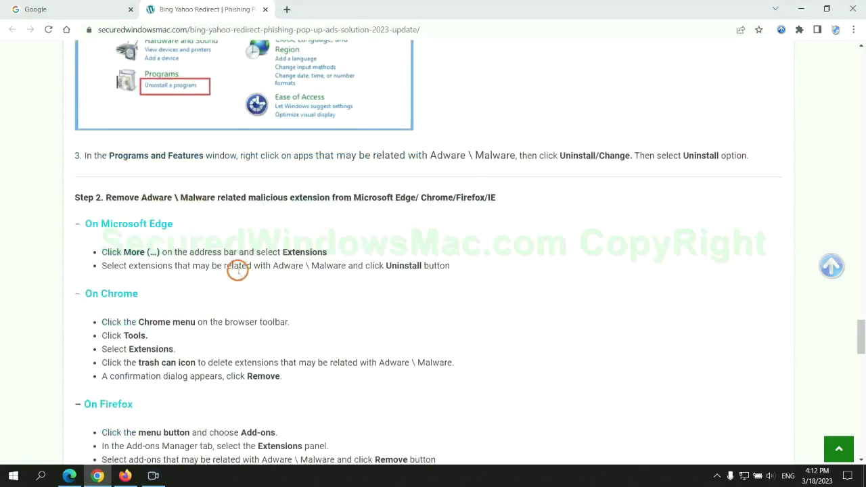
drag(247, 197, 333, 197)
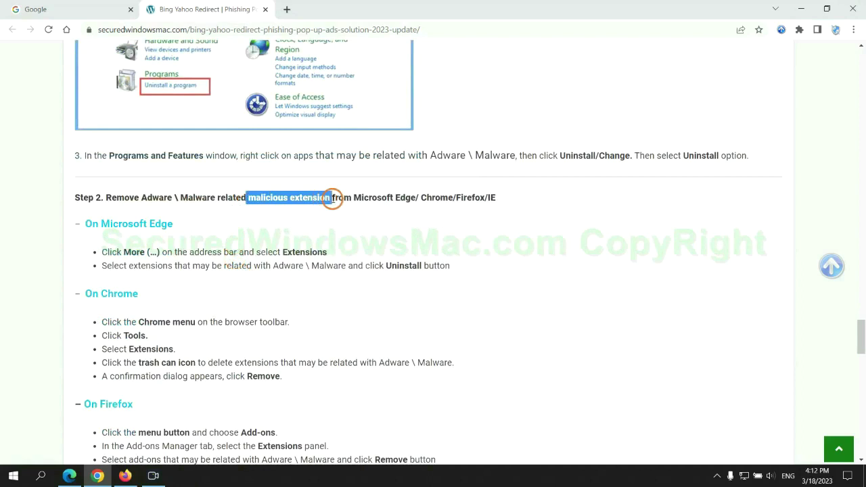
click(297, 228)
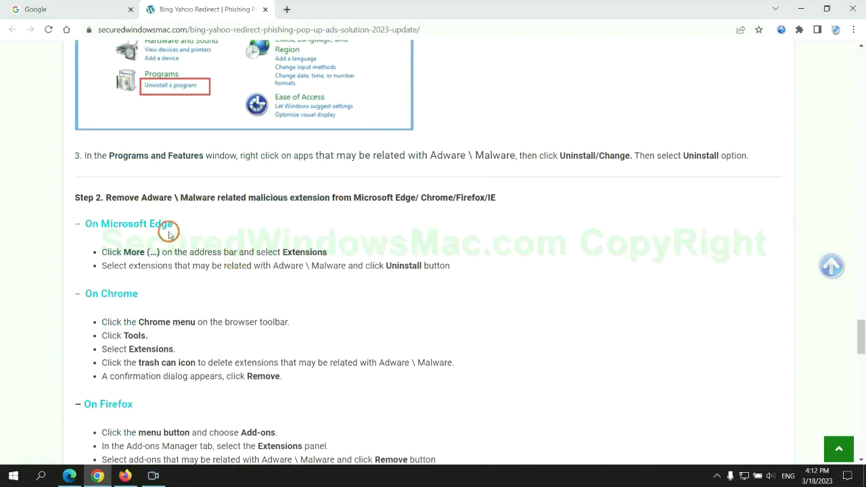
click(72, 472)
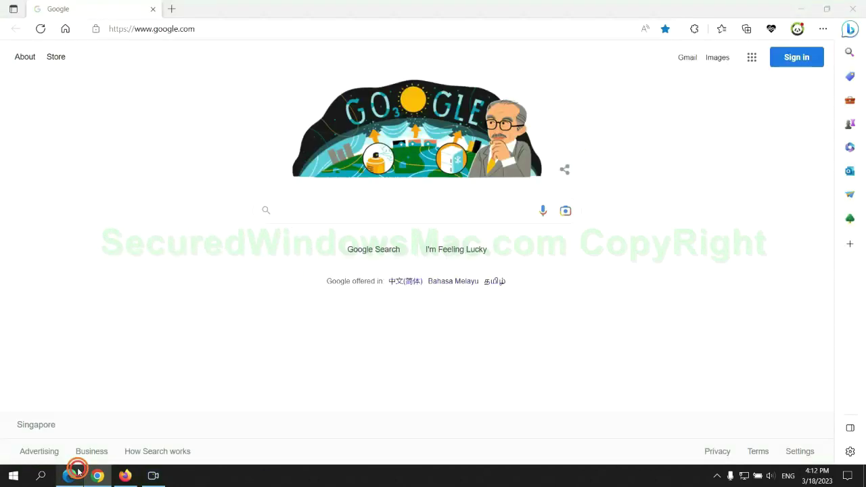
Remove the McAfee WebAdvisor extension from Edge's extensions page and close that page.
click(717, 31)
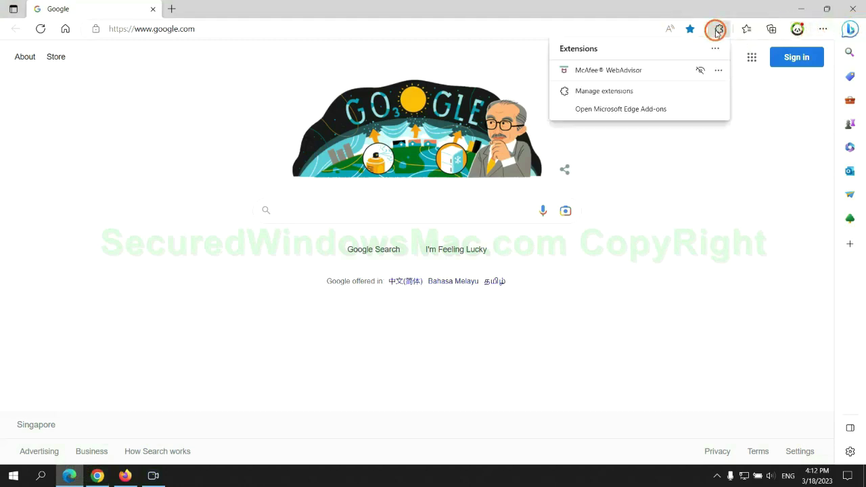
click(599, 90)
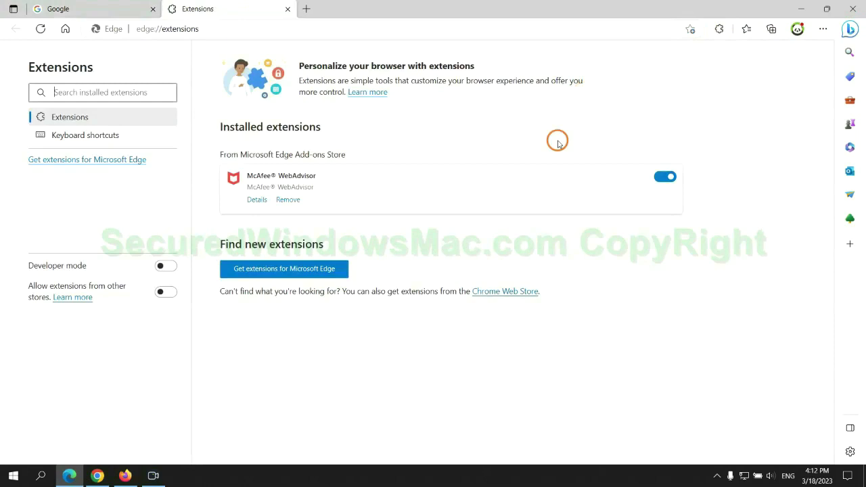
click(287, 200)
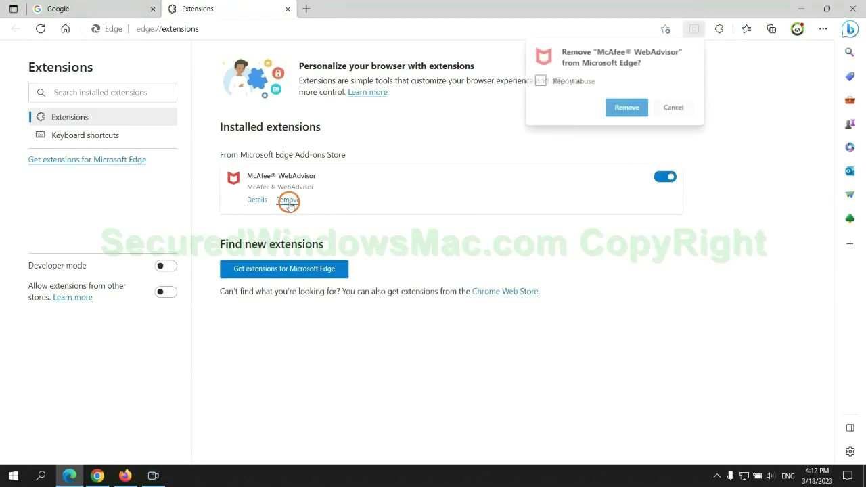
click(623, 106)
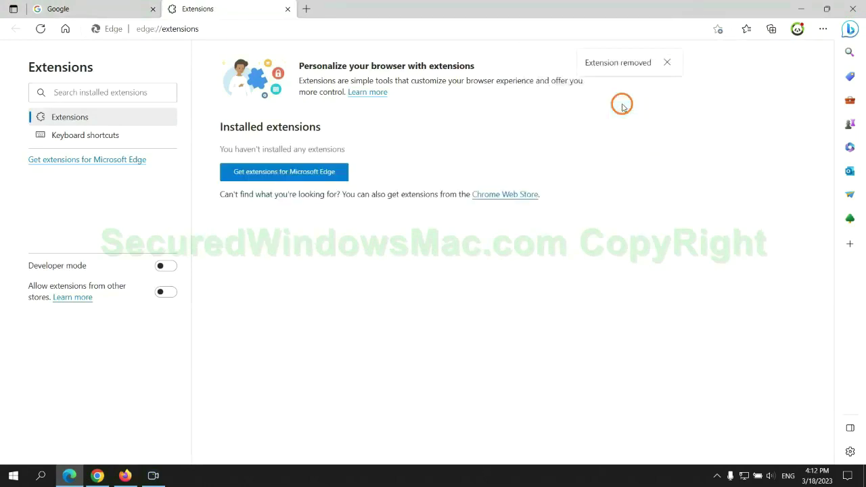
click(288, 9)
click(101, 476)
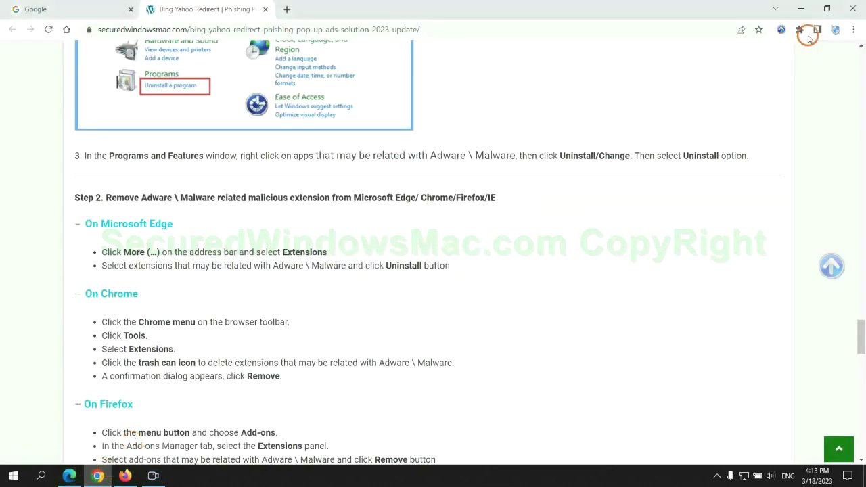
Remove the Ecosia extension from Chrome and close its farewell feedback page.
click(799, 29)
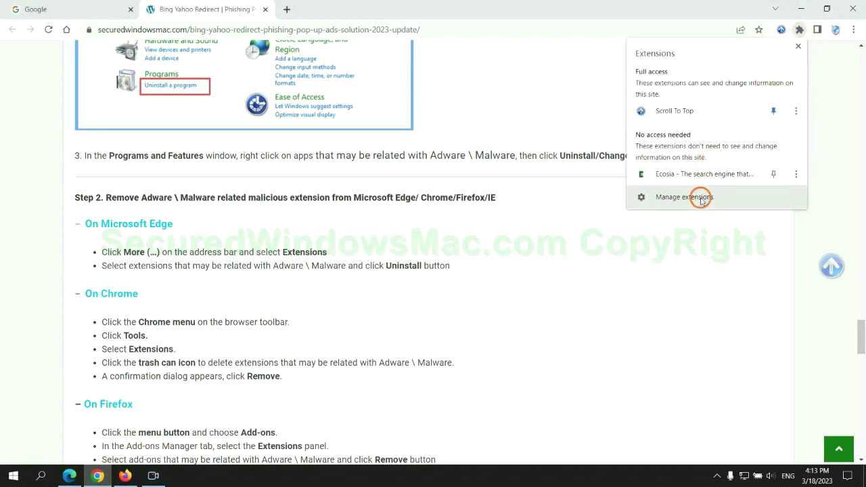
click(702, 198)
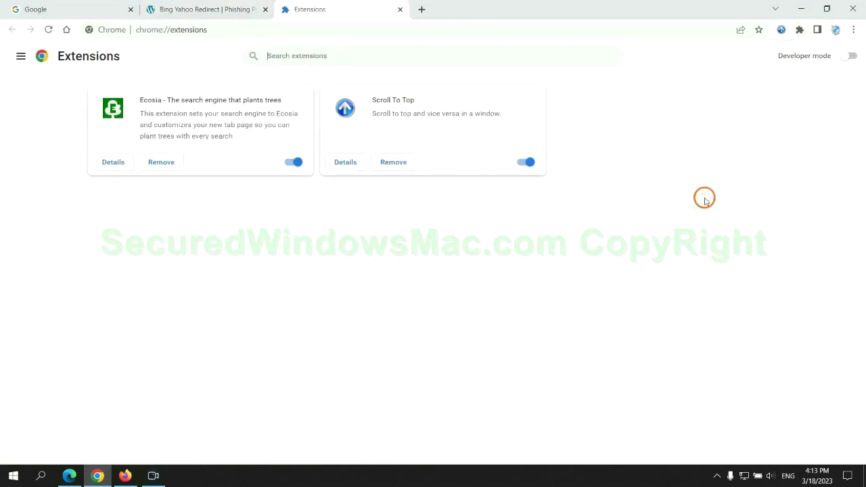
click(162, 162)
click(719, 120)
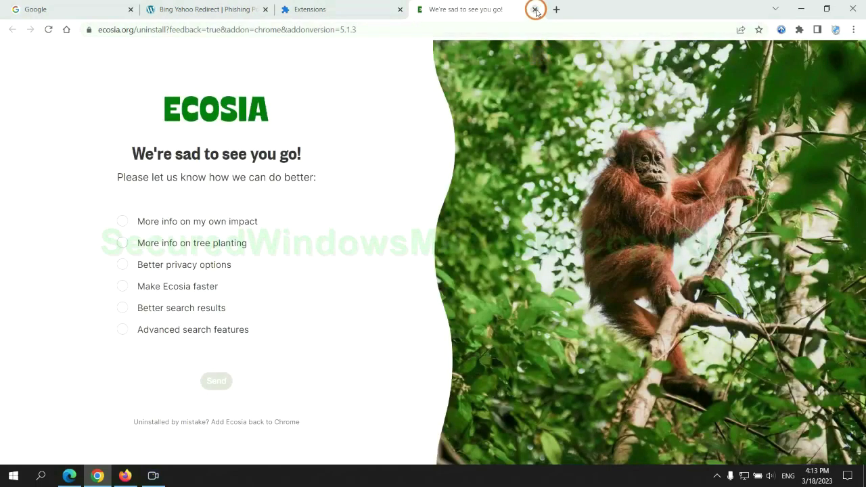
click(534, 9)
click(125, 475)
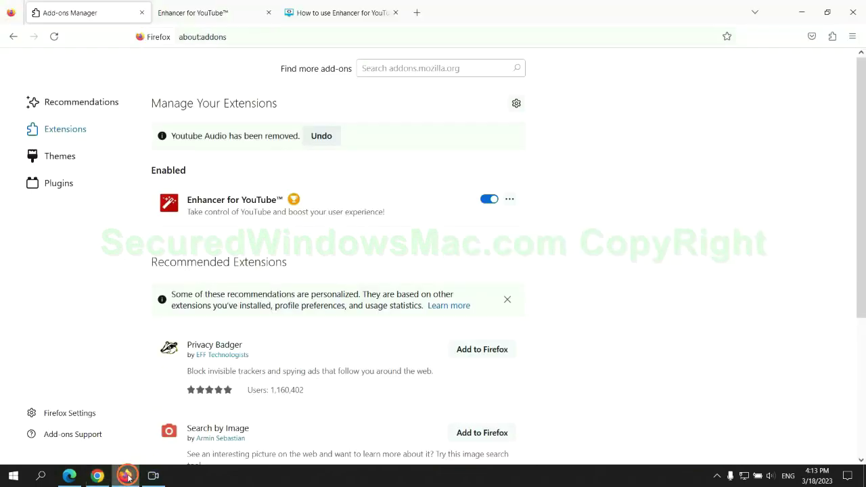
Remove the Enhancer for YouTube™ extension through Firefox's add-ons manager.
click(831, 37)
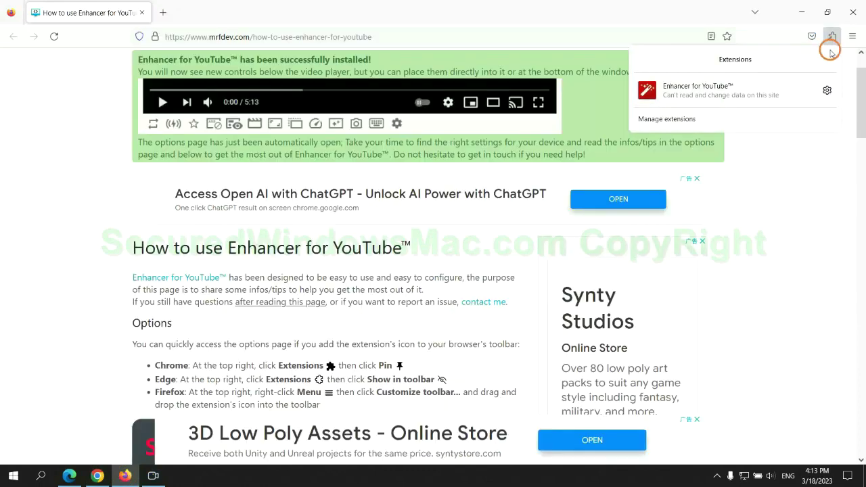
click(747, 117)
click(510, 166)
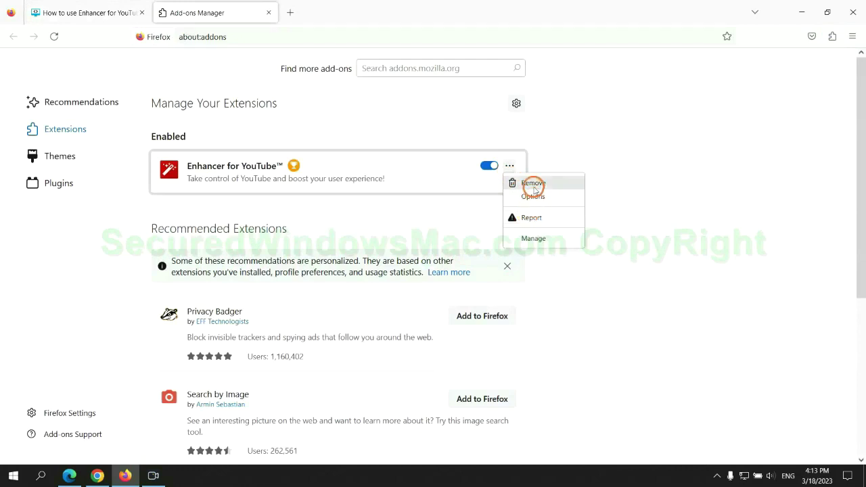
click(530, 183)
click(475, 102)
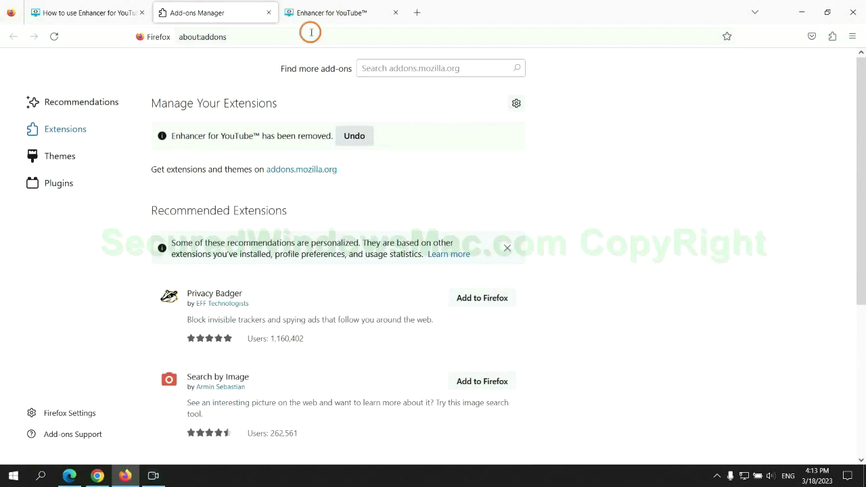
drag(201, 190, 252, 215)
Scroll the guide to Step 3 and launch Registry Editor from the Win+R box.
click(252, 215)
scroll(252, 215, down, 2)
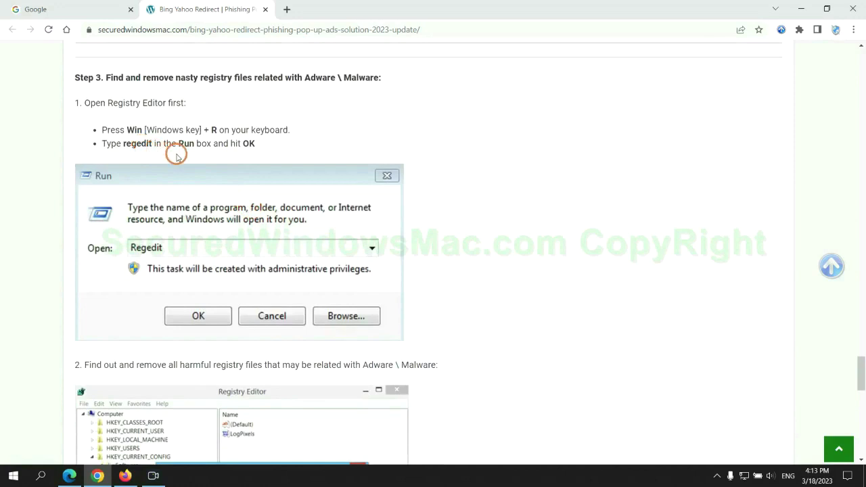
key(super+r)
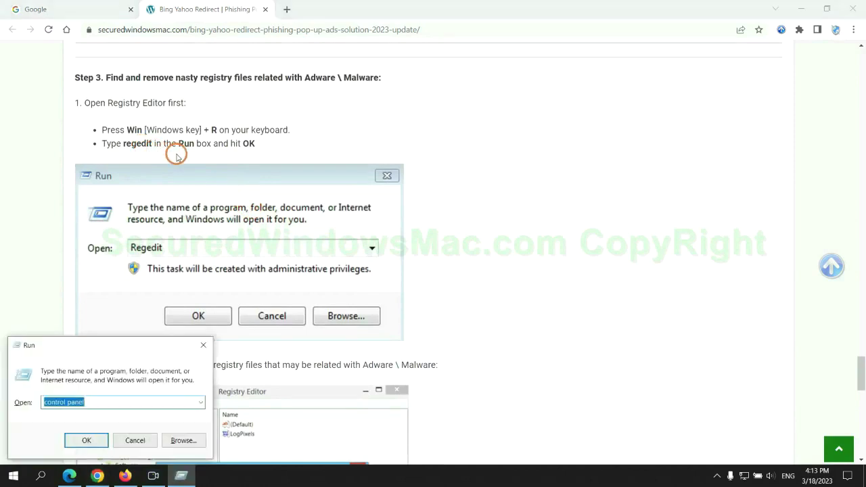
text(regedi)
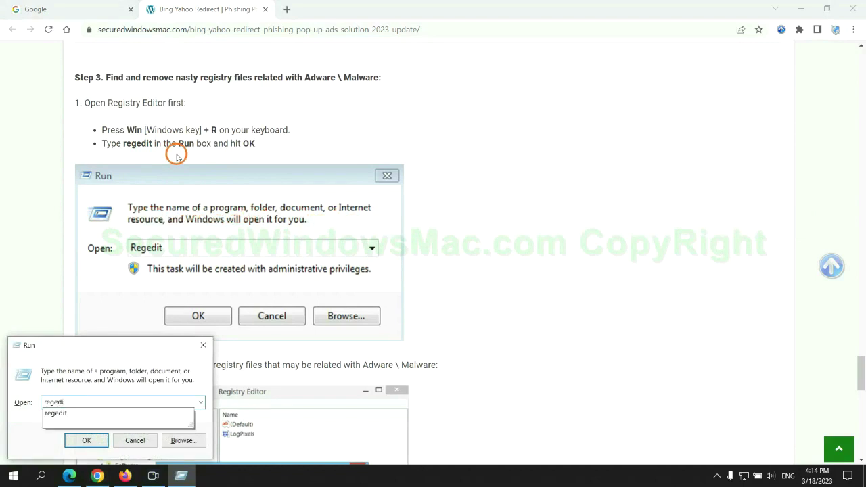
key(Return)
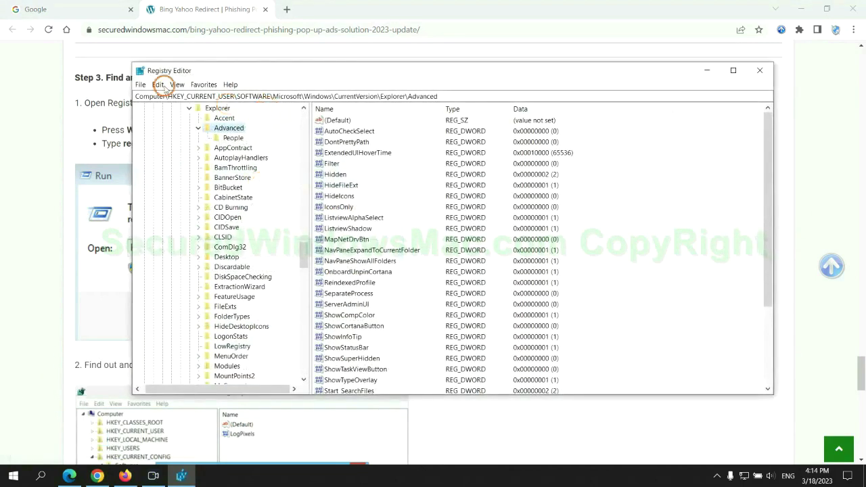
Search the registry with Edit > Find and open the context menu on the found StoreAppsOnTaskbar value.
click(157, 85)
click(173, 163)
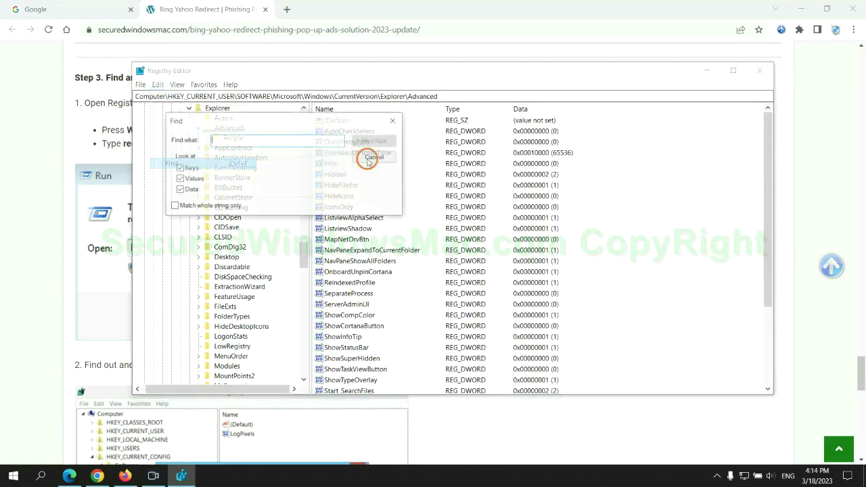
text(Apps)
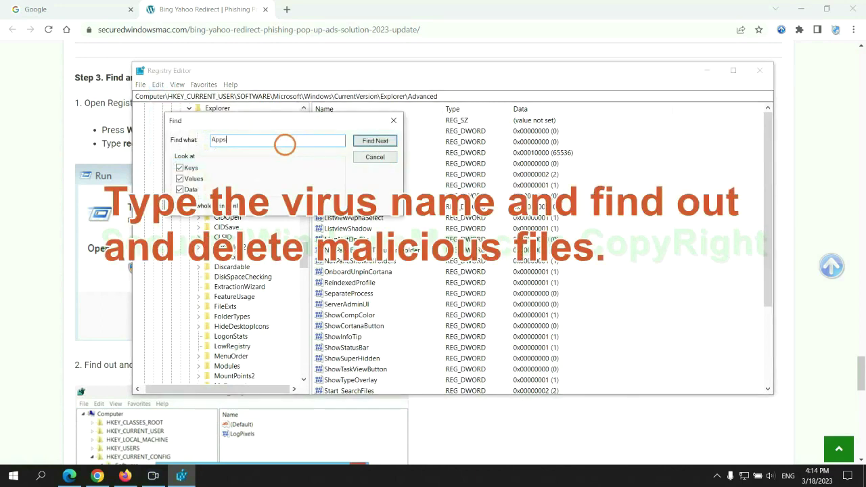
key(Return)
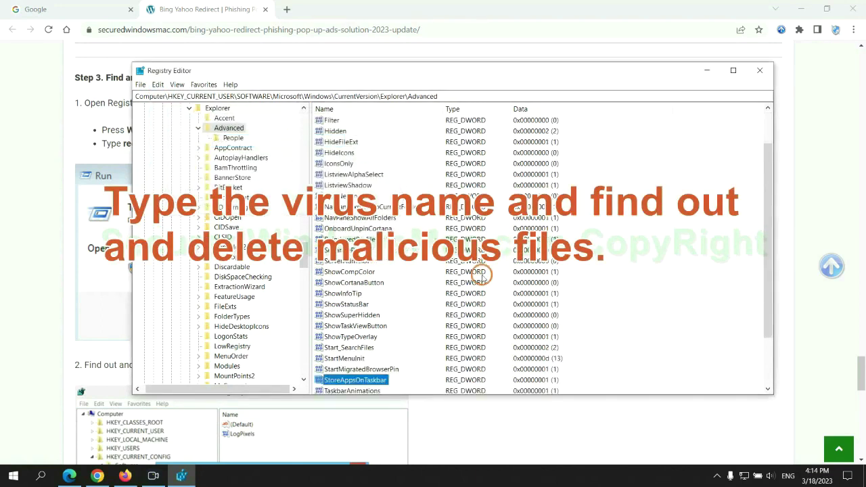
right_click(393, 318)
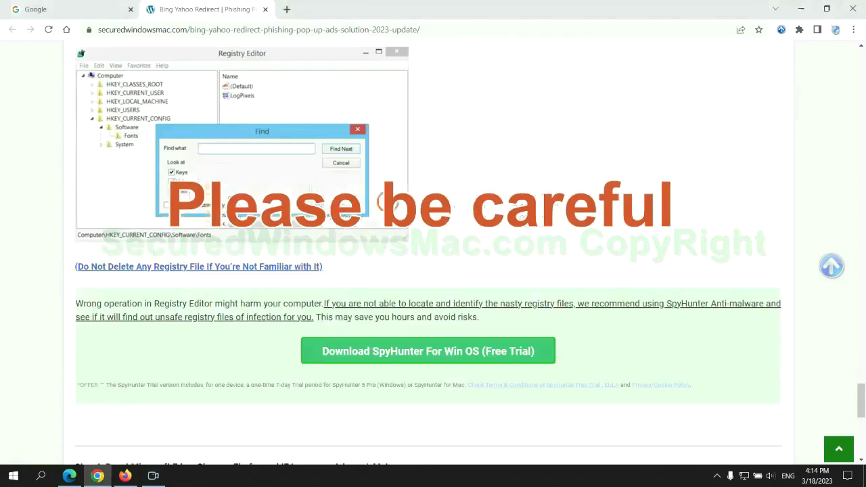
Scroll the guide to Step 4's browser reset instructions, marking the word Reset, then switch to Edge.
scroll(381, 200, down, 1)
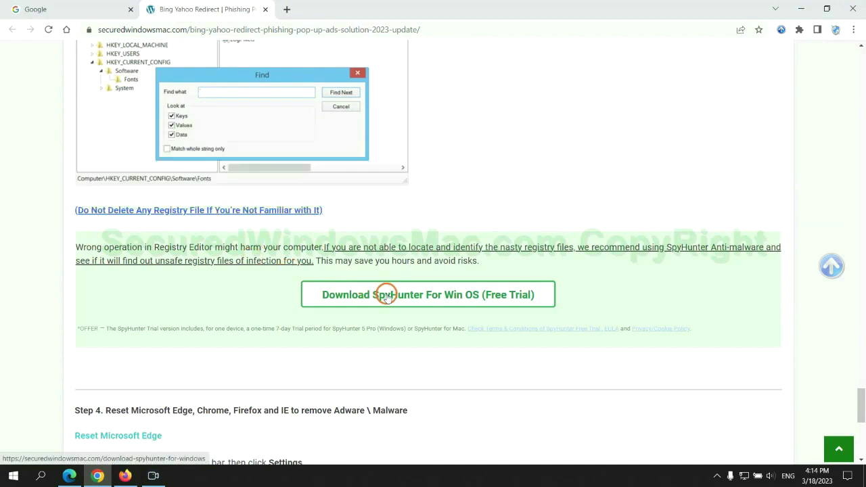
scroll(385, 294, down, 5)
double_click(117, 72)
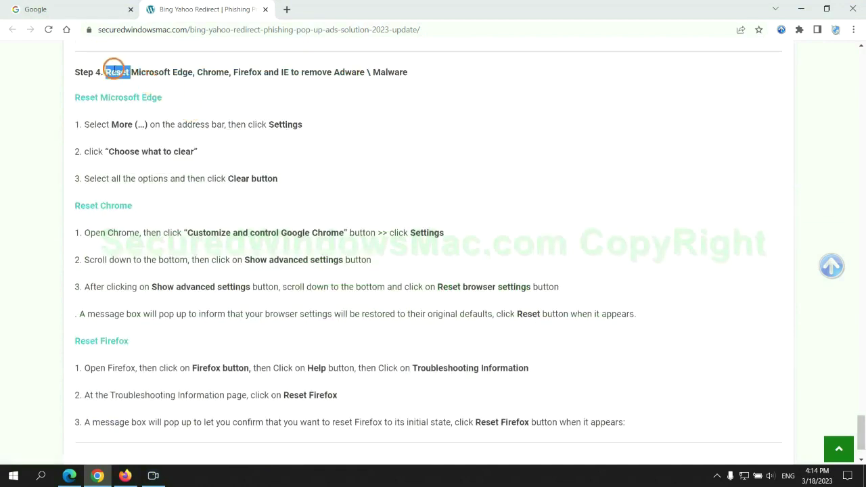
click(357, 86)
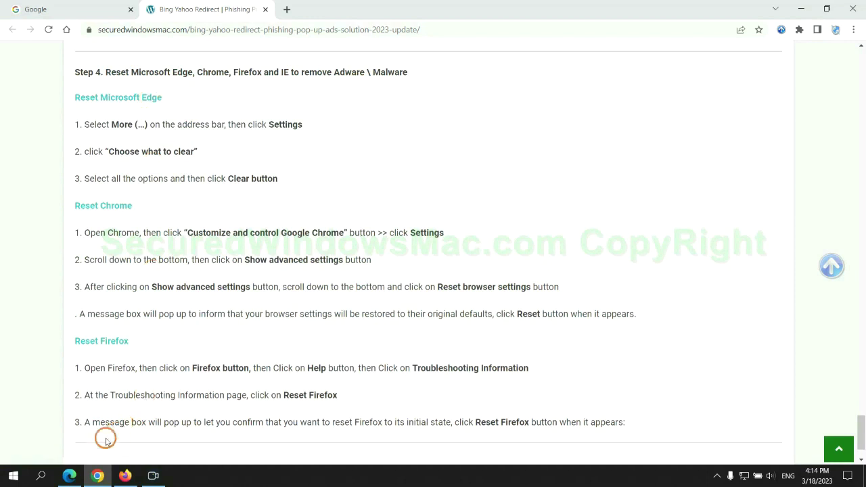
click(68, 476)
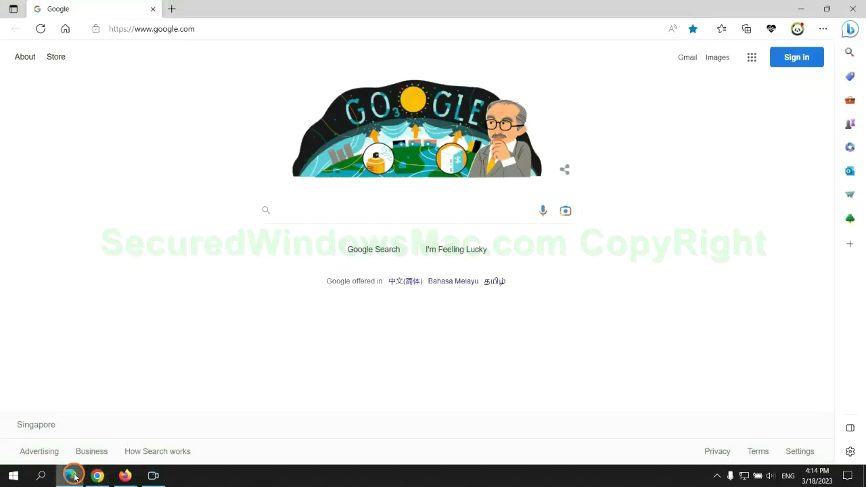
Open Edge's Clear browsing data dialog from Privacy, search, and services settings, set to all time.
click(821, 31)
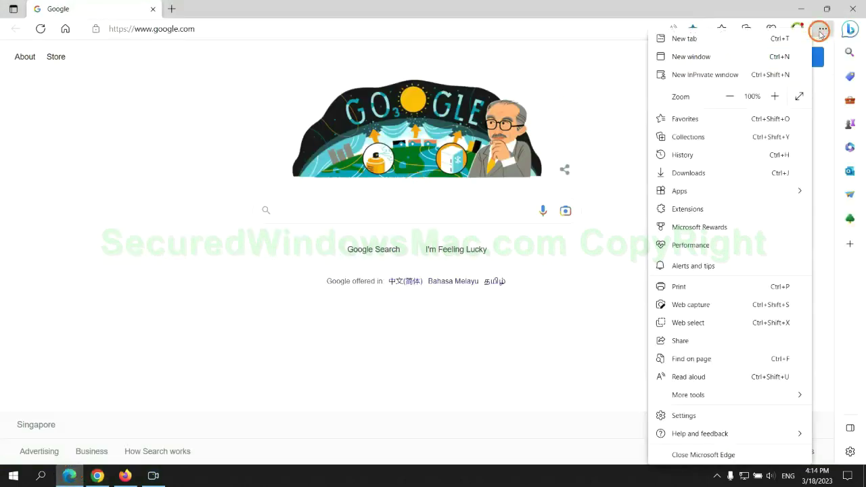
click(679, 415)
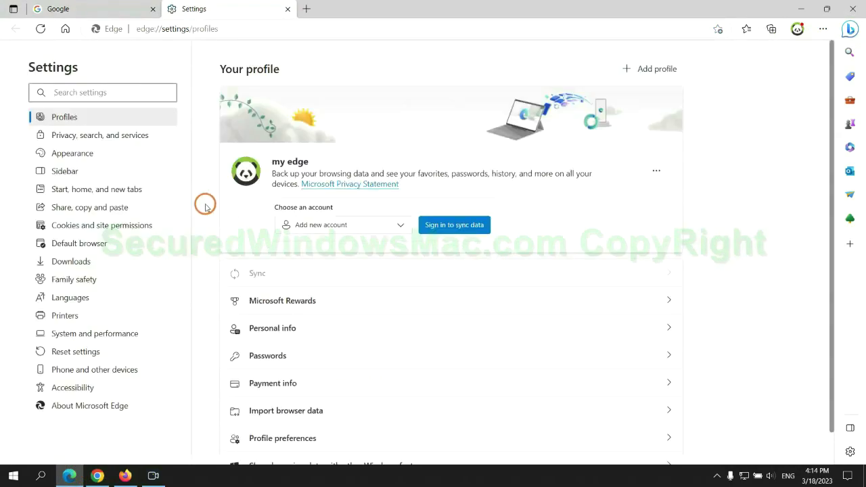
click(142, 143)
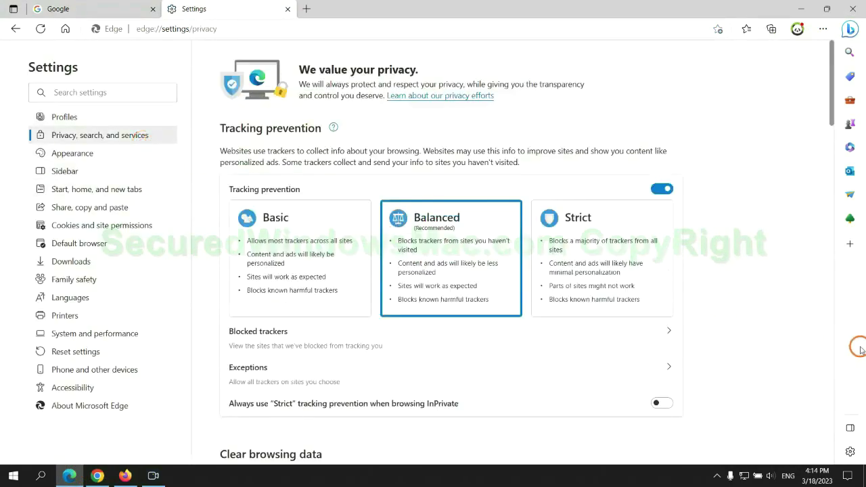
scroll(710, 300, down, 3)
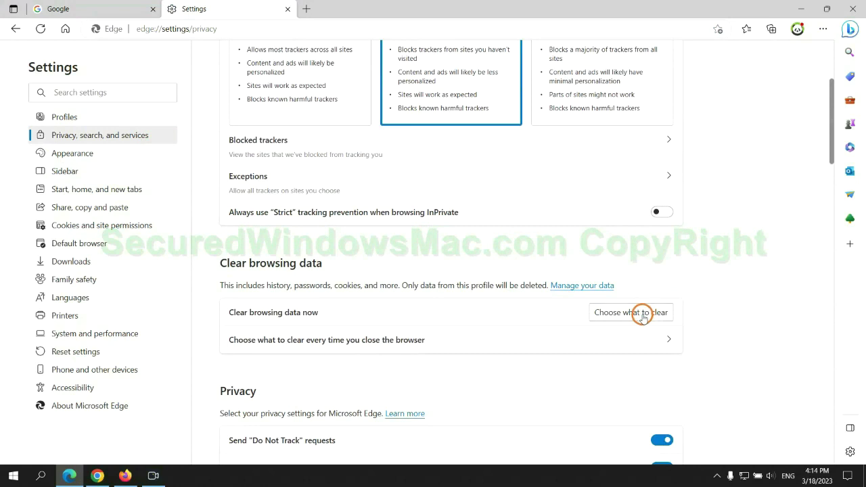
click(642, 313)
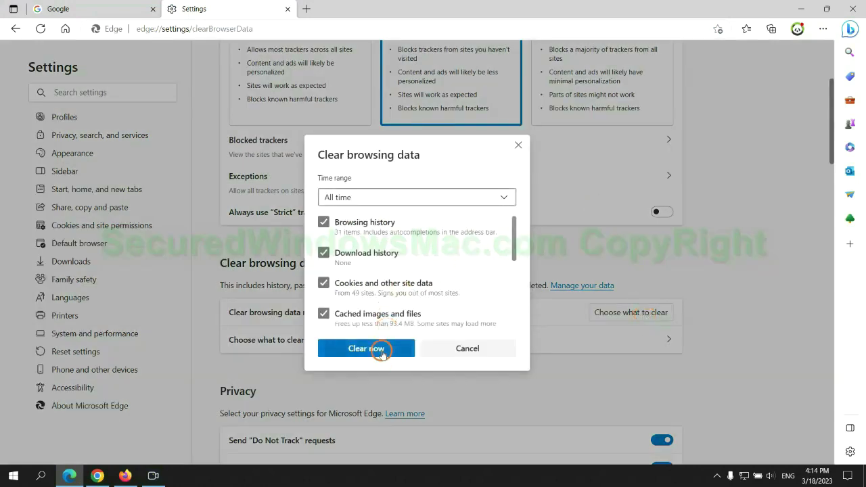
In Chrome settings, start restoring settings to their original defaults, then move to Firefox.
click(97, 475)
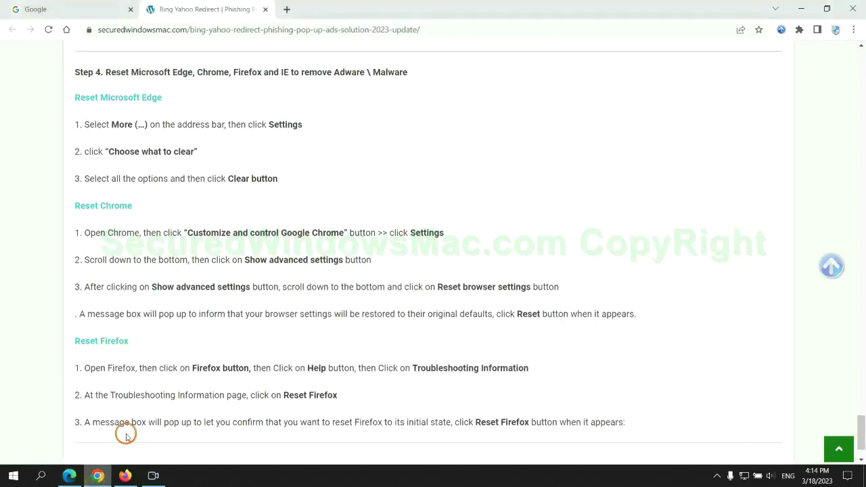
click(852, 30)
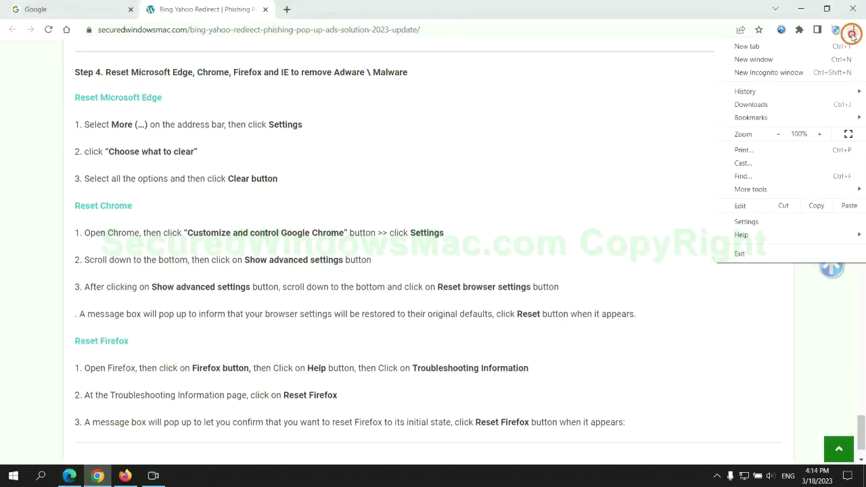
click(747, 221)
text(reset)
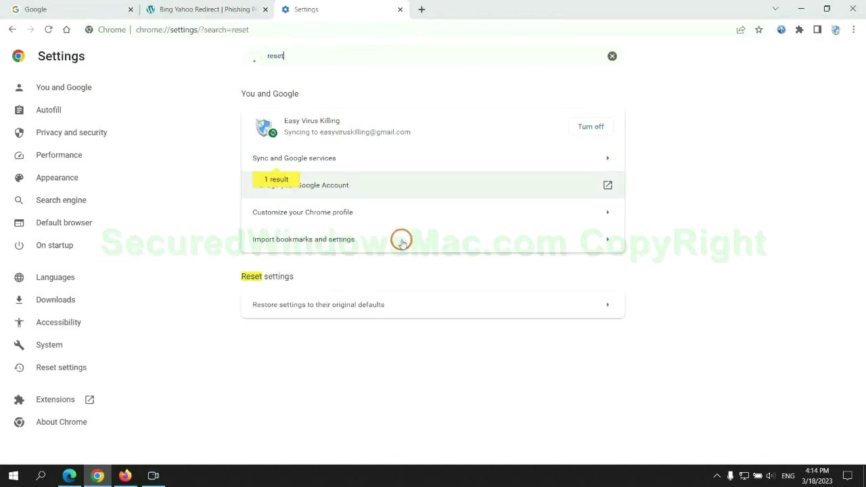
click(454, 301)
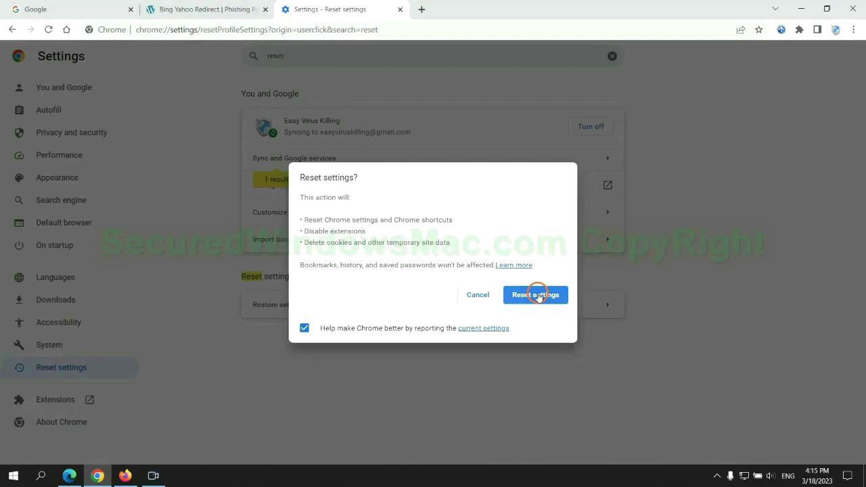
click(125, 476)
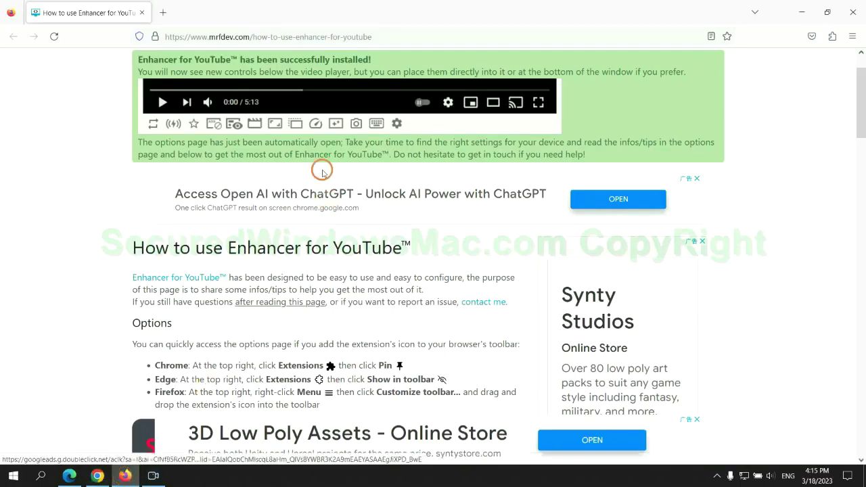
Start Refresh Firefox from Troubleshooting Information, then highlight 'If problems remain' in the Chrome guide's note.
click(852, 35)
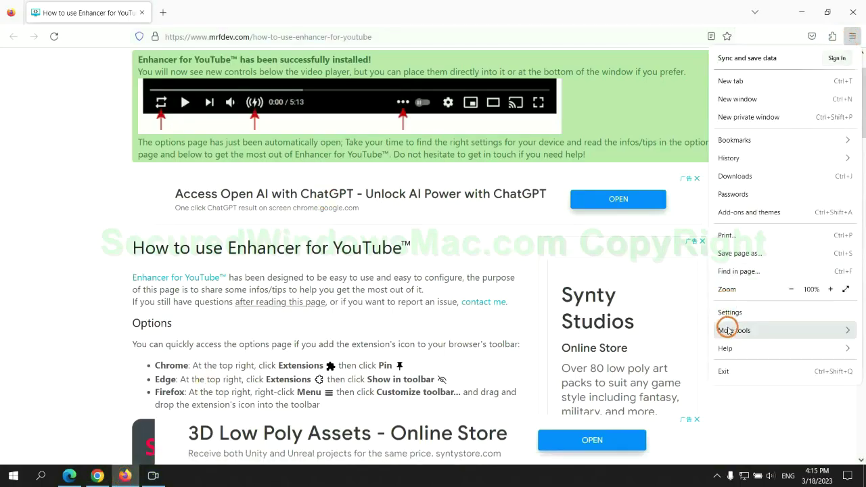
click(736, 349)
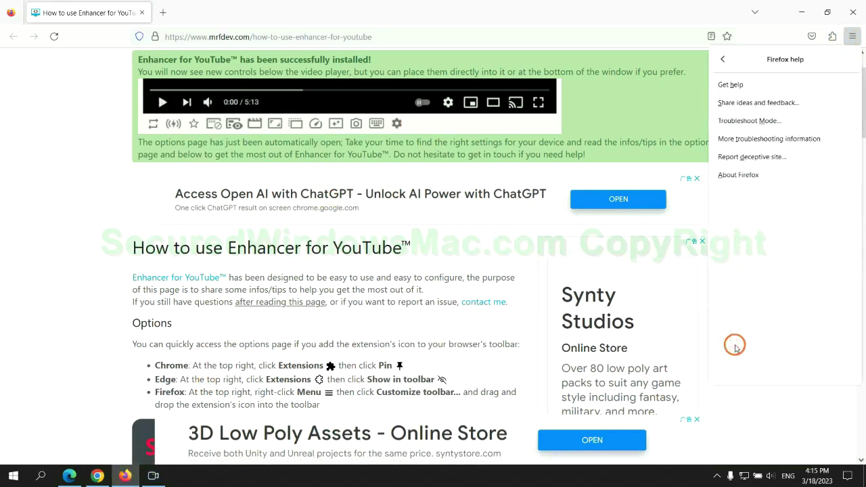
click(771, 139)
click(596, 129)
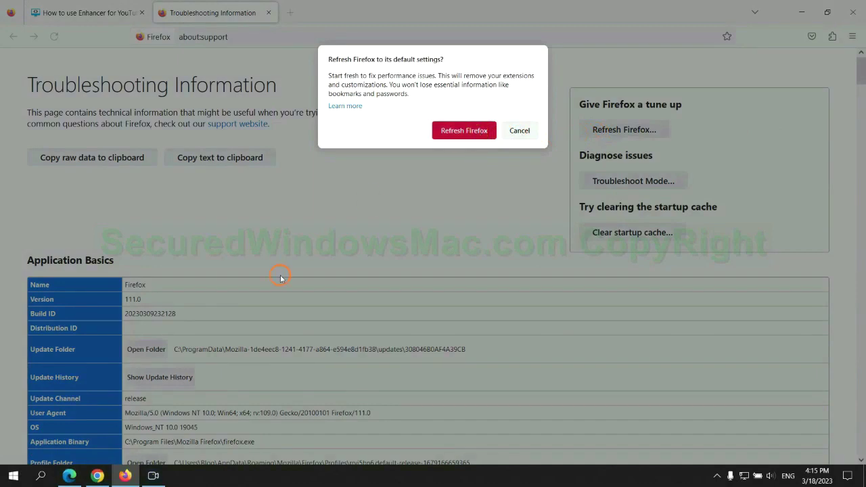
click(97, 475)
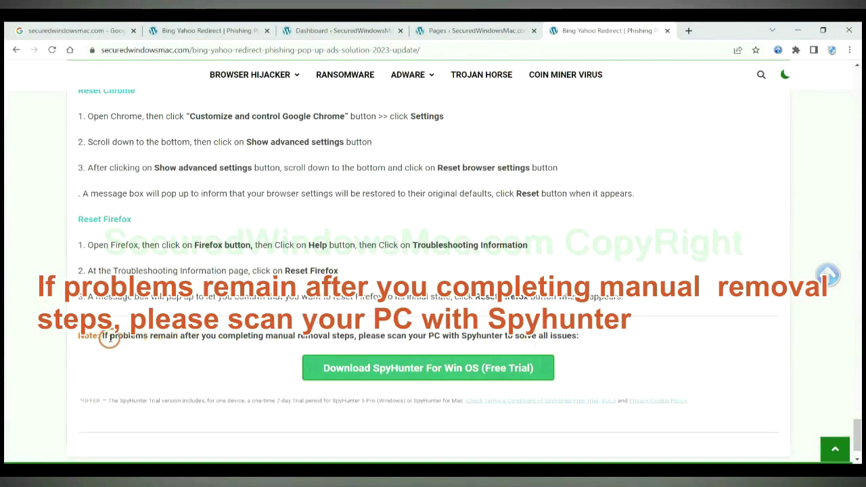
drag(102, 335, 179, 334)
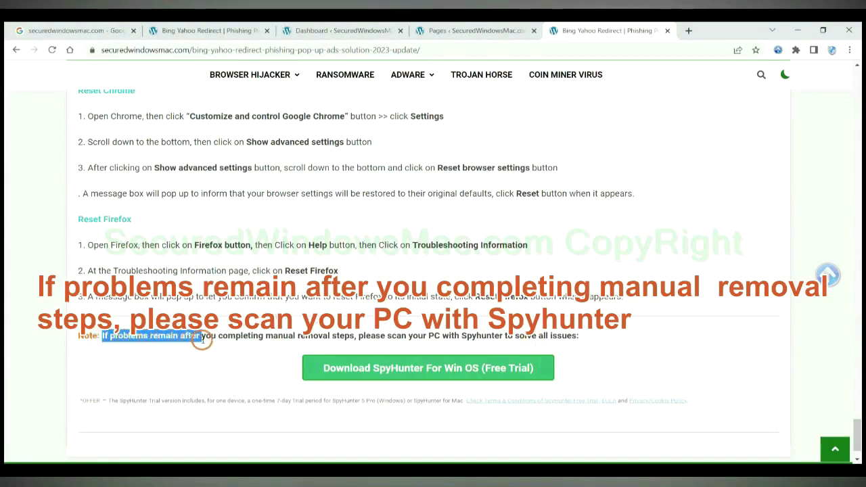